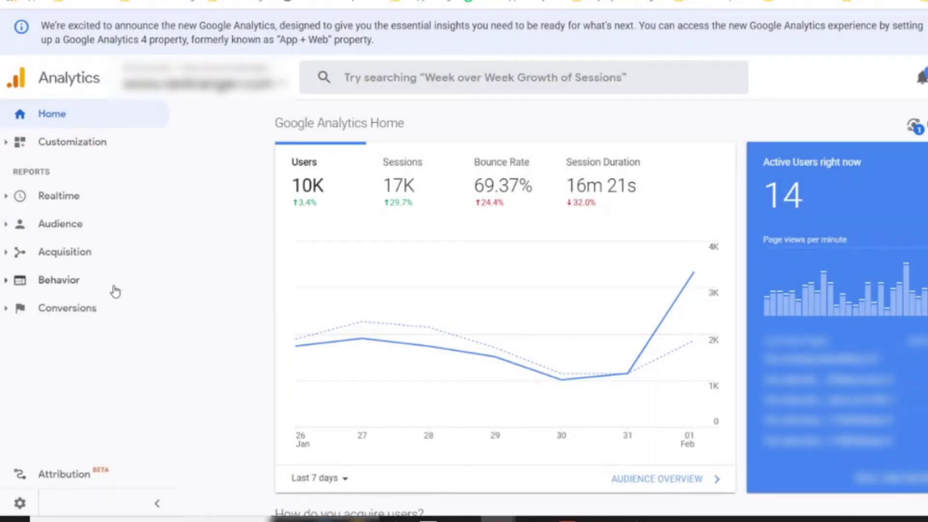
- Open the All Pages report under Behavior's Site Content section
click(59, 280)
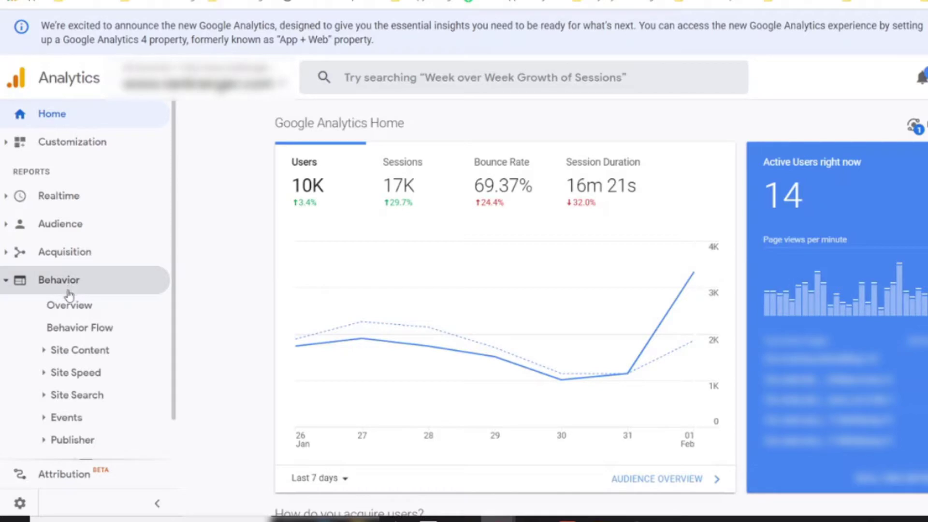
click(71, 355)
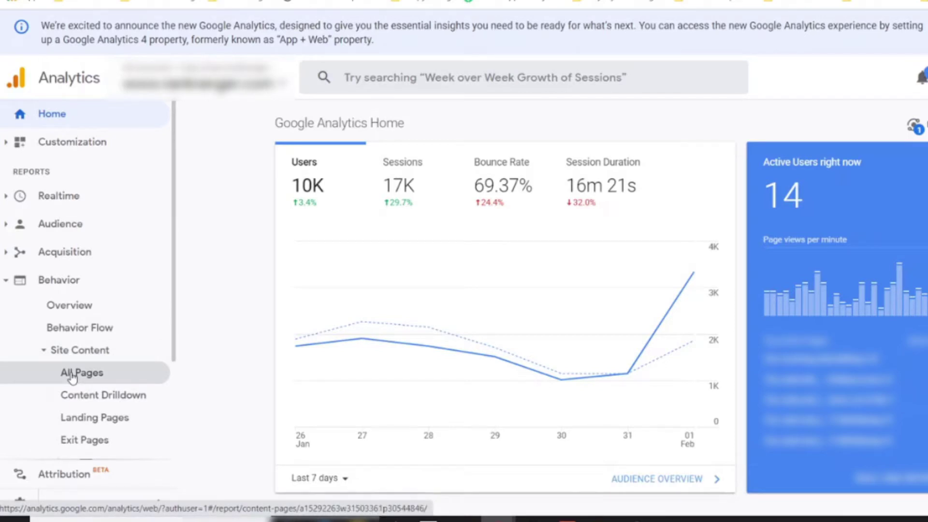
click(445, 77)
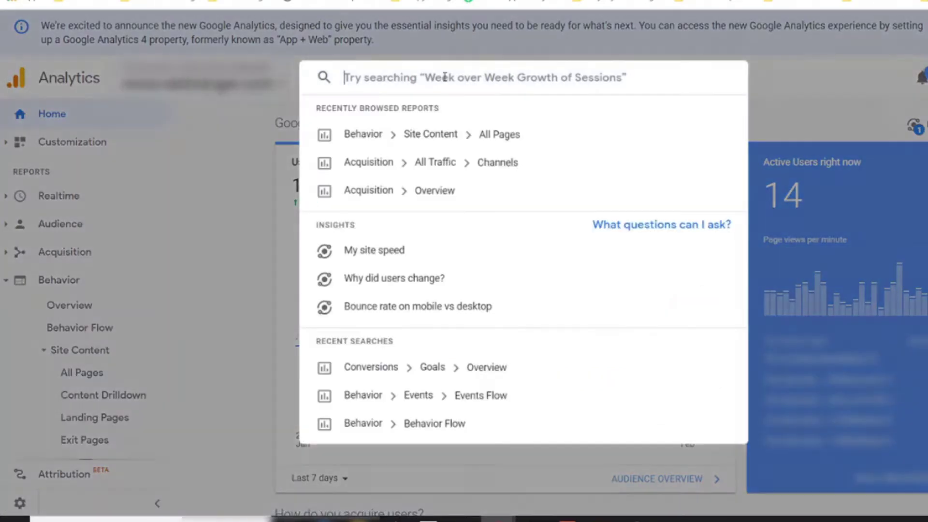
text(all)
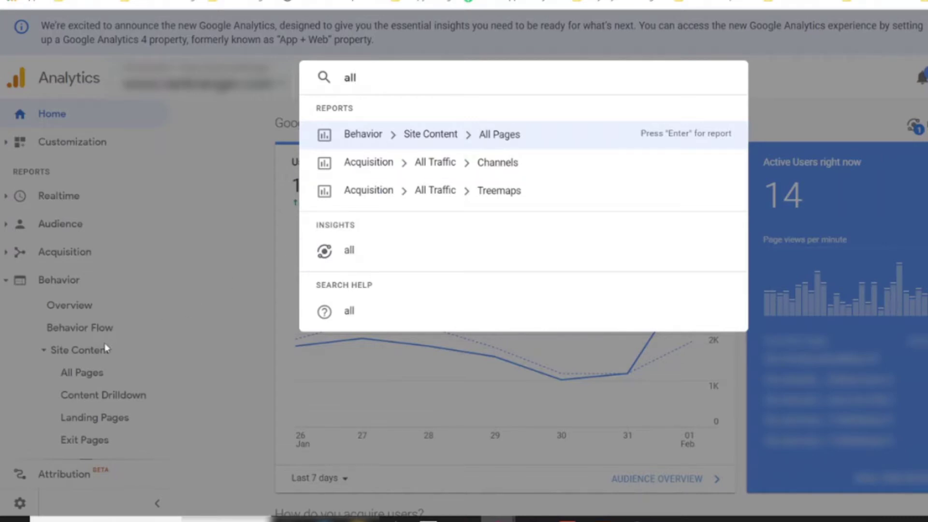
click(80, 373)
click(80, 373)
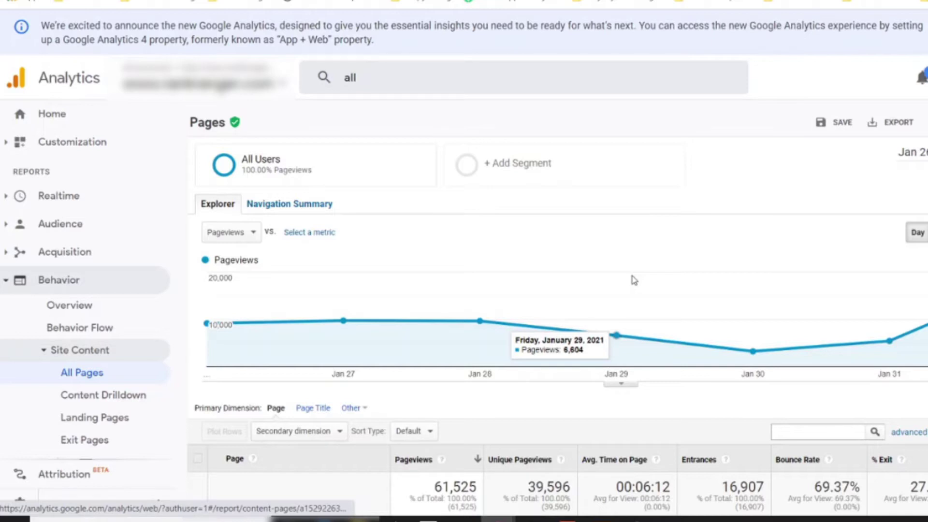
- Filter the pages table by the text "/blog/"
scroll(634, 280, down, 7)
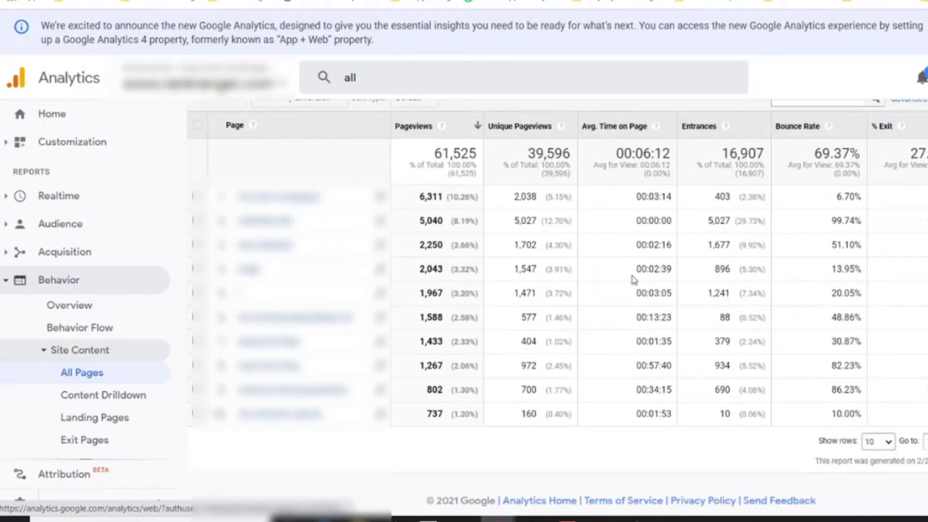
scroll(634, 280, up, 1)
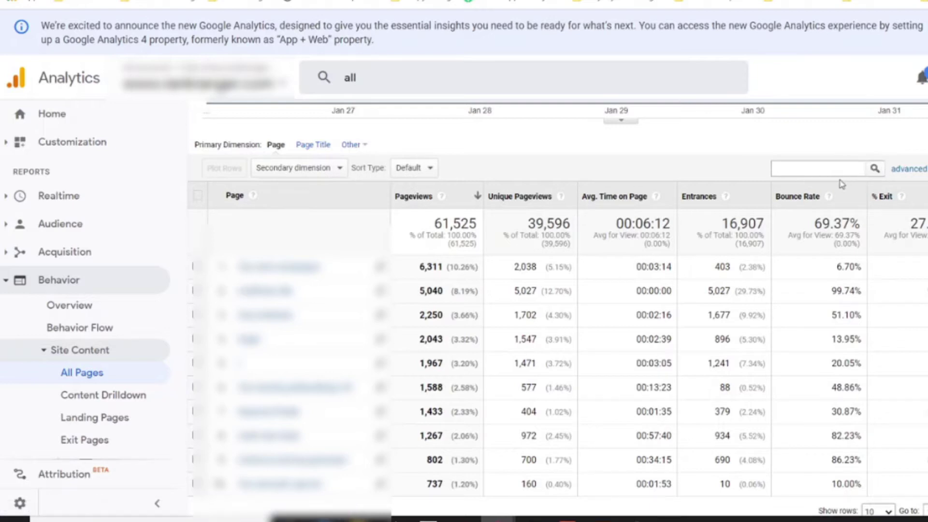
text(/blog/)
click(875, 169)
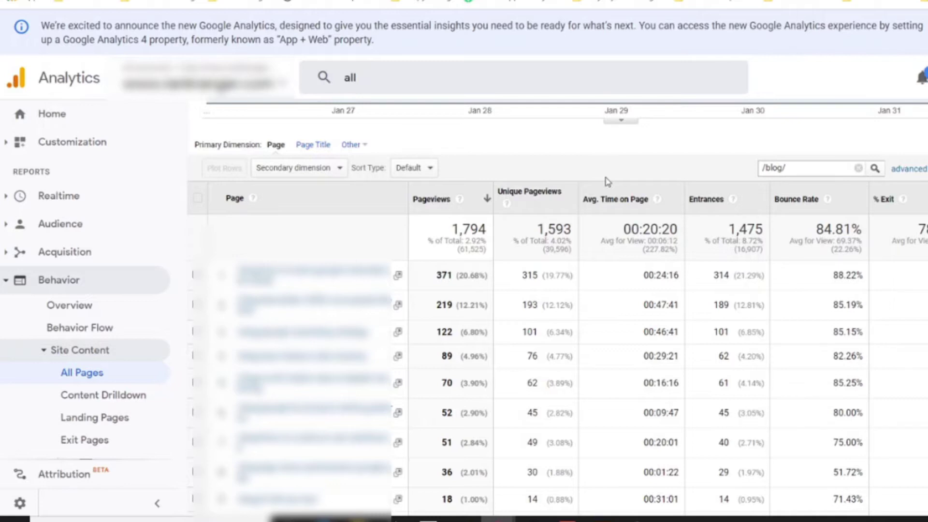
- Display the export format options for the filtered Pages report
scroll(608, 182, up, 5)
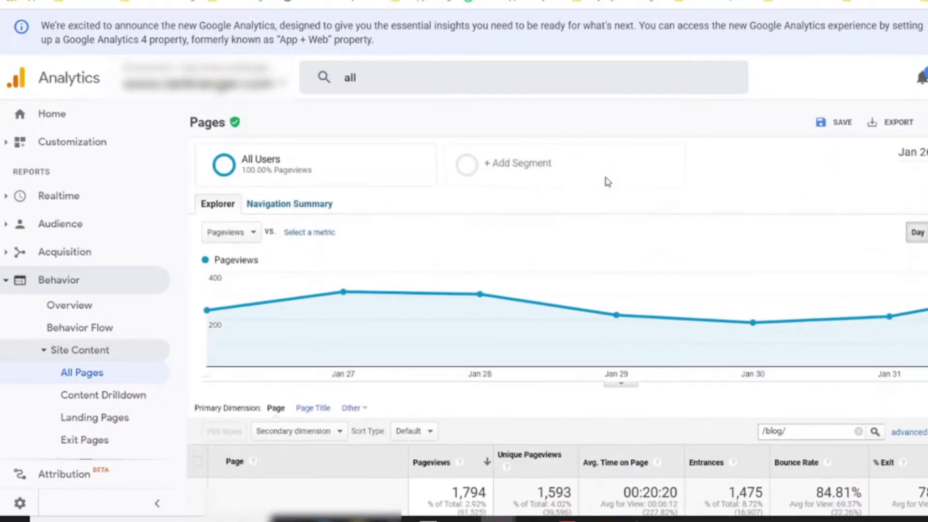
click(900, 125)
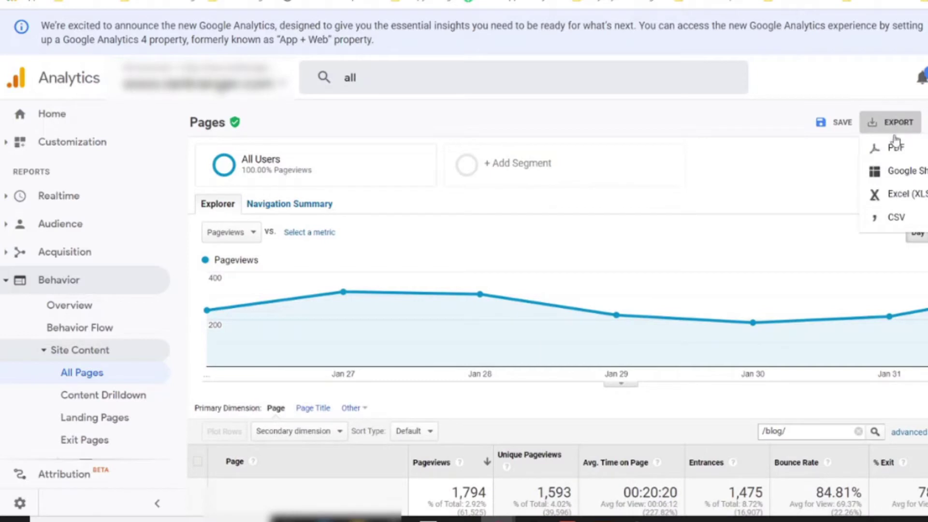
click(896, 202)
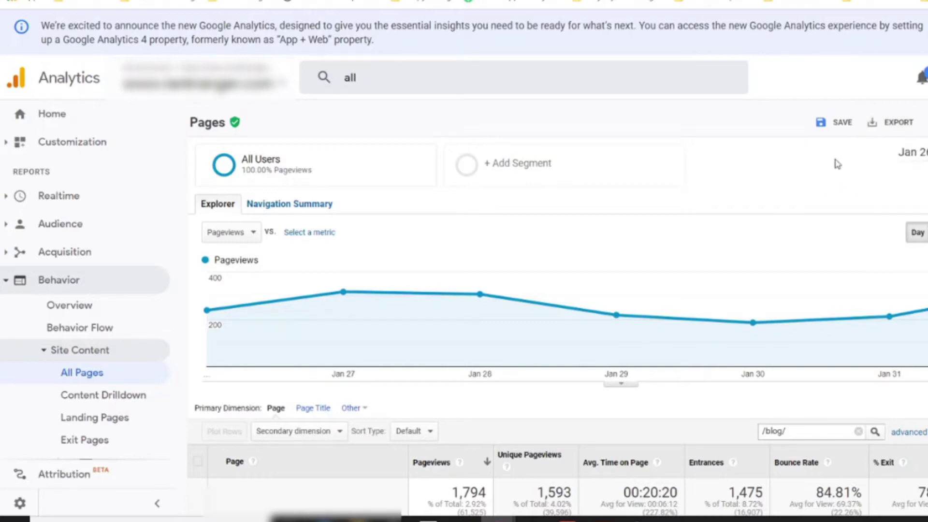
- Review the blog pageviews chart and page table, and display the report's date range calendar without changing the dates
scroll(835, 172, down, 3)
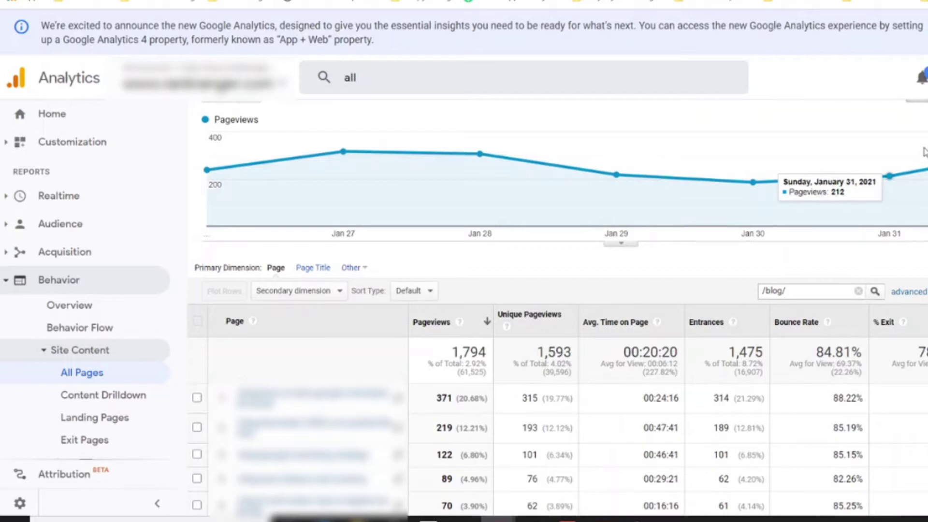
mouse_move(750, 204)
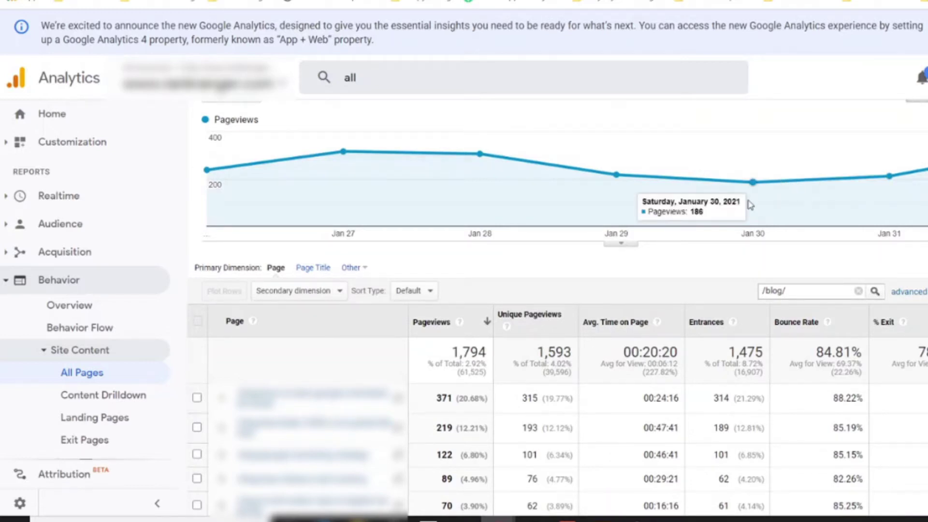
scroll(750, 204, down, 3)
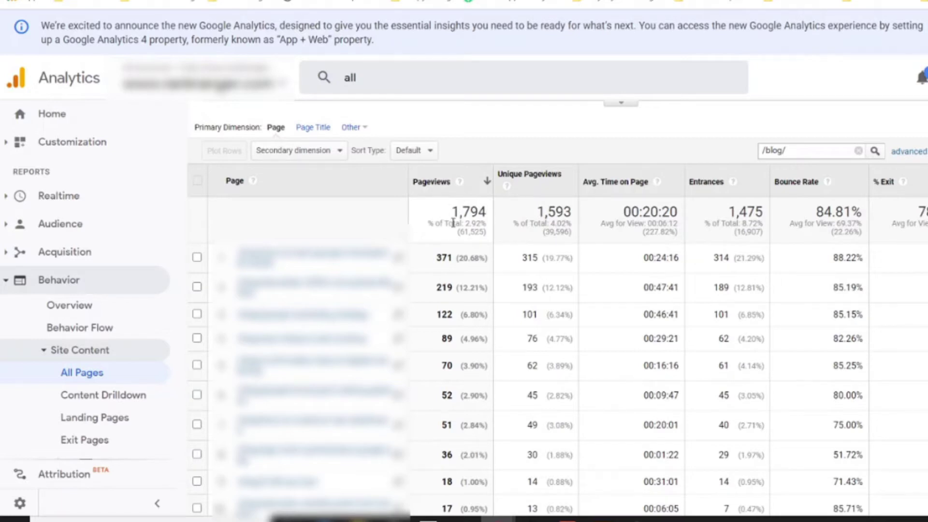
scroll(812, 205, up, 1)
scroll(811, 204, up, 5)
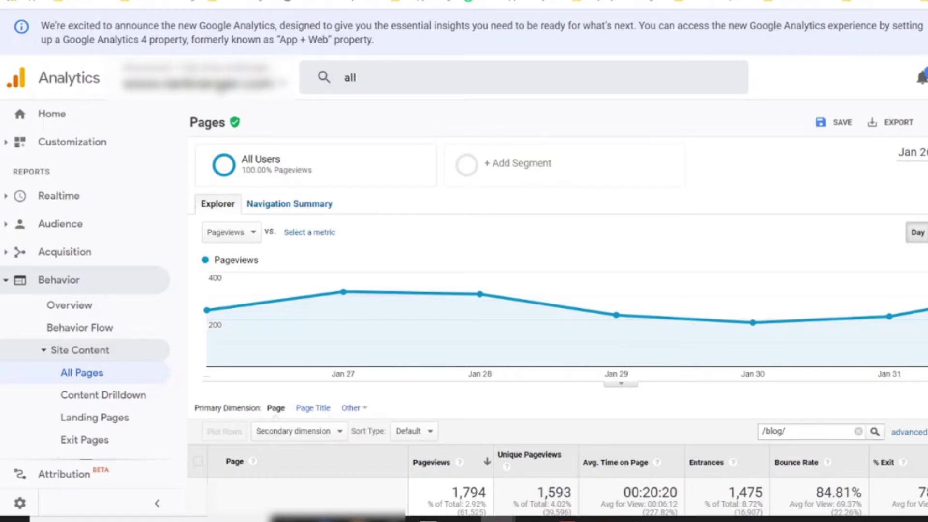
click(911, 153)
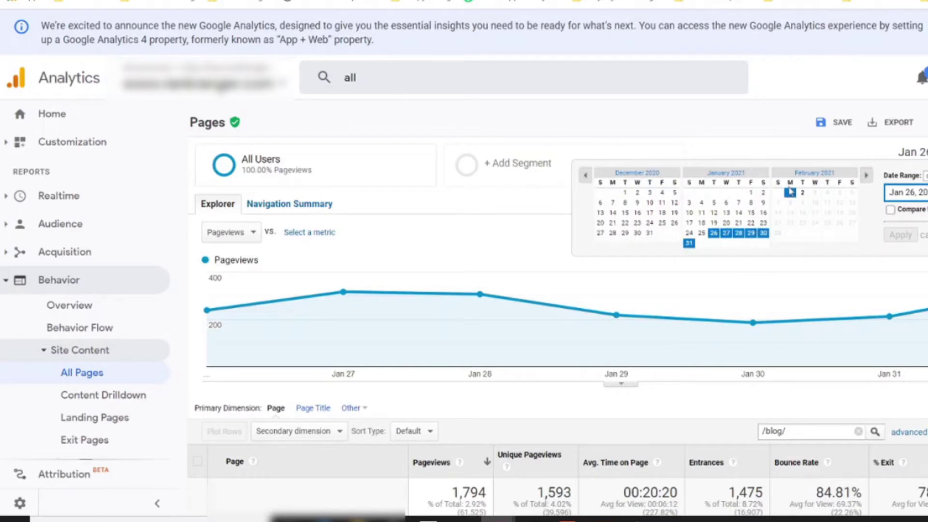
click(877, 154)
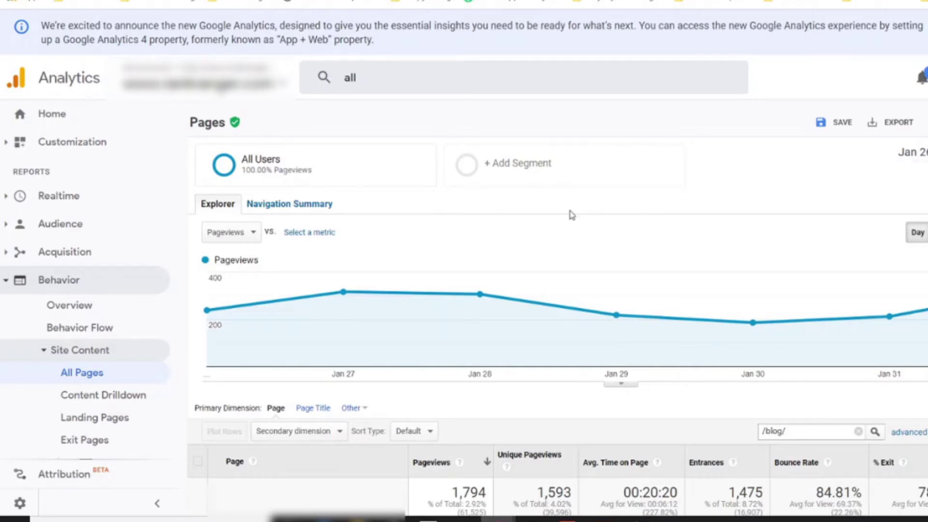
- Sort the filtered pages by pageviews in ascending order and switch back to descending order
scroll(572, 215, down, 6)
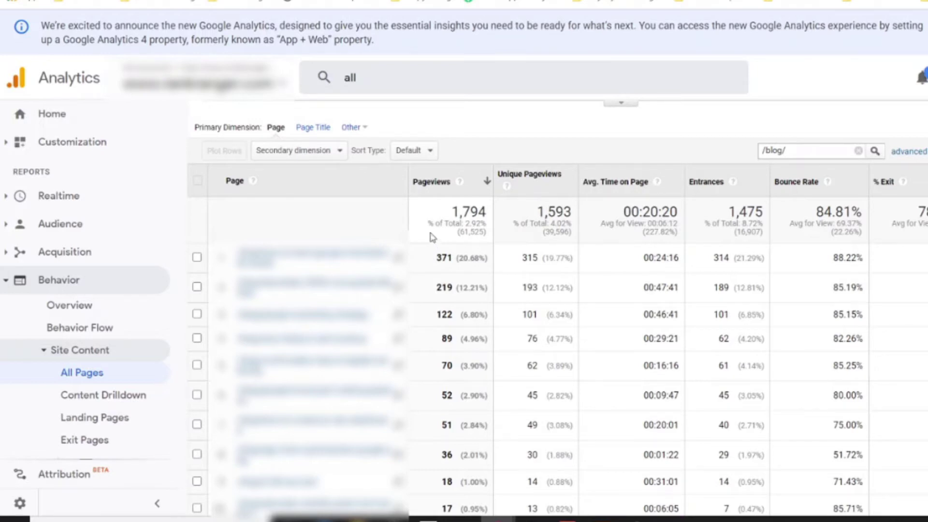
click(440, 182)
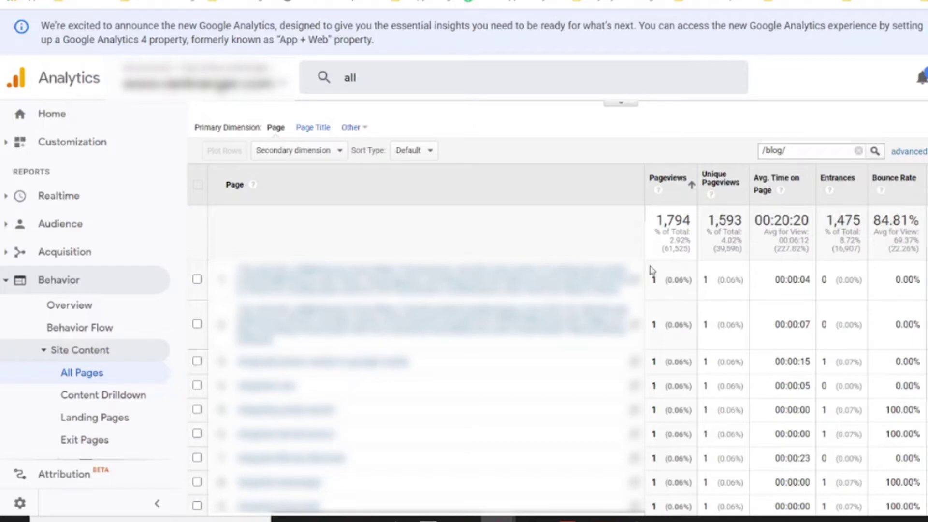
click(672, 198)
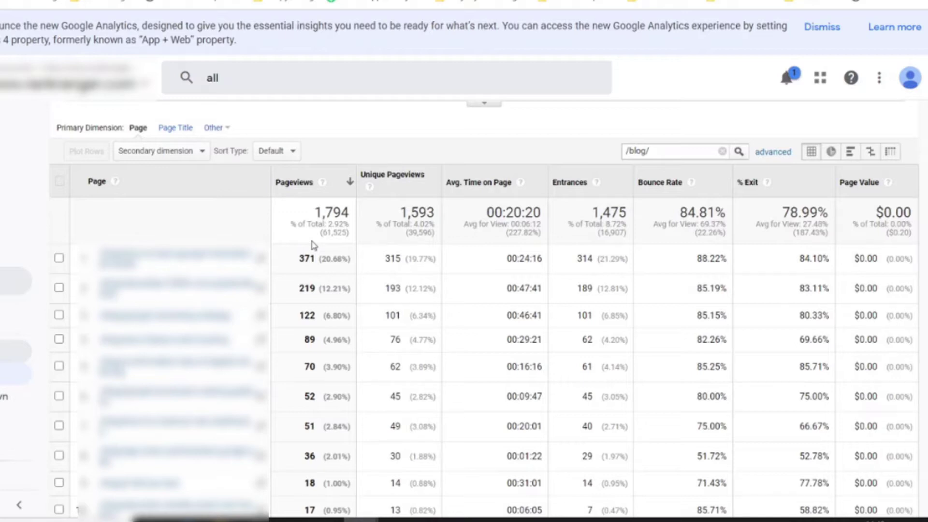
- Add Source / Medium as the secondary dimension of the filtered blog pages table
scroll(314, 244, down, 2)
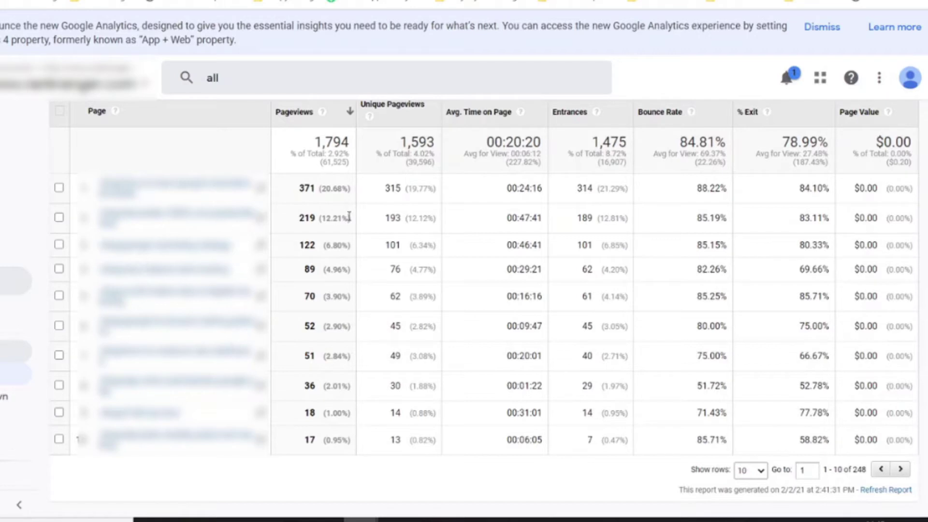
scroll(349, 217, up, 2)
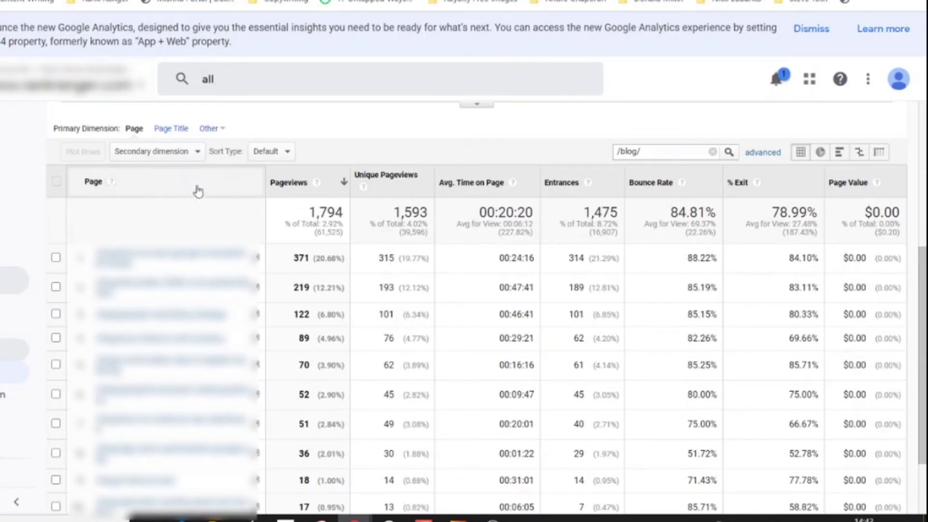
click(156, 158)
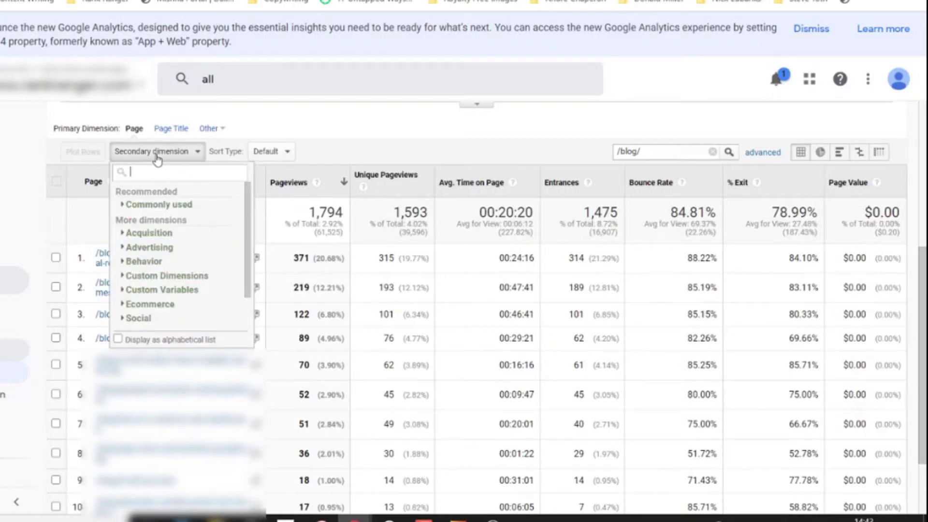
text(s)
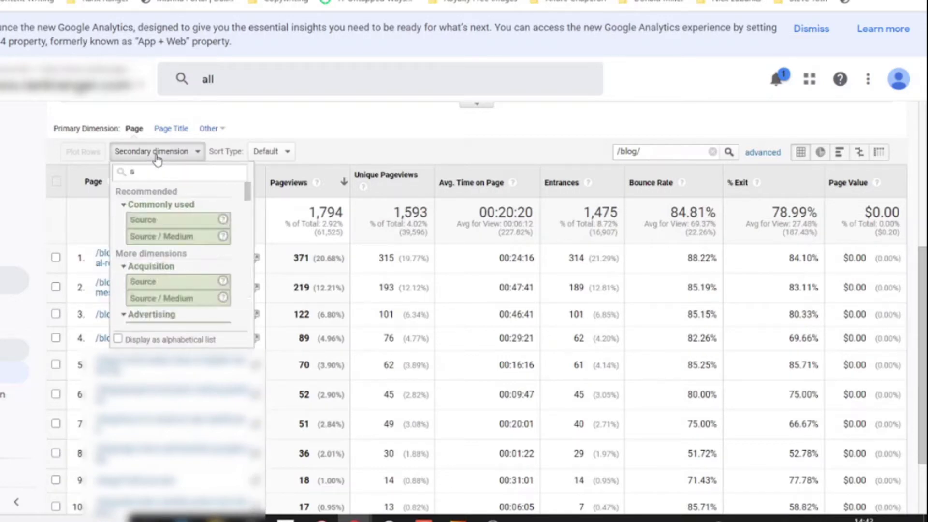
text(ource)
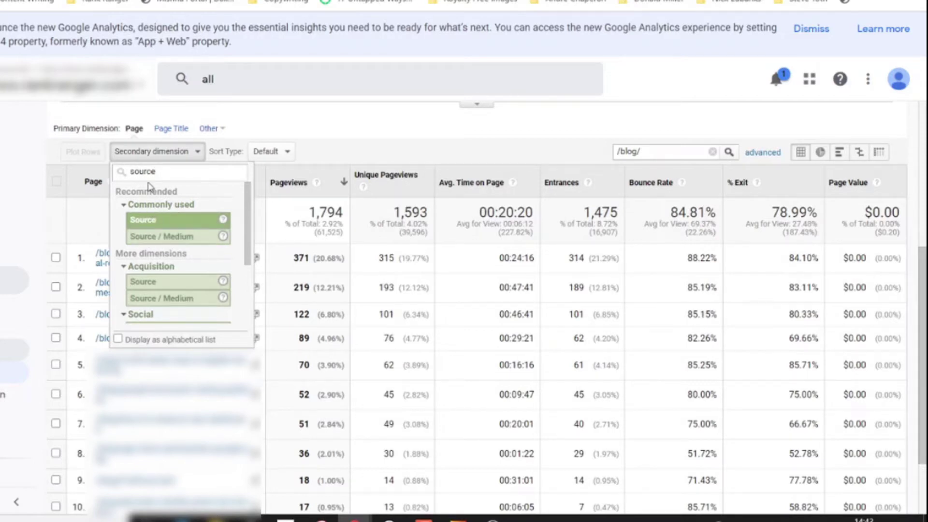
click(155, 237)
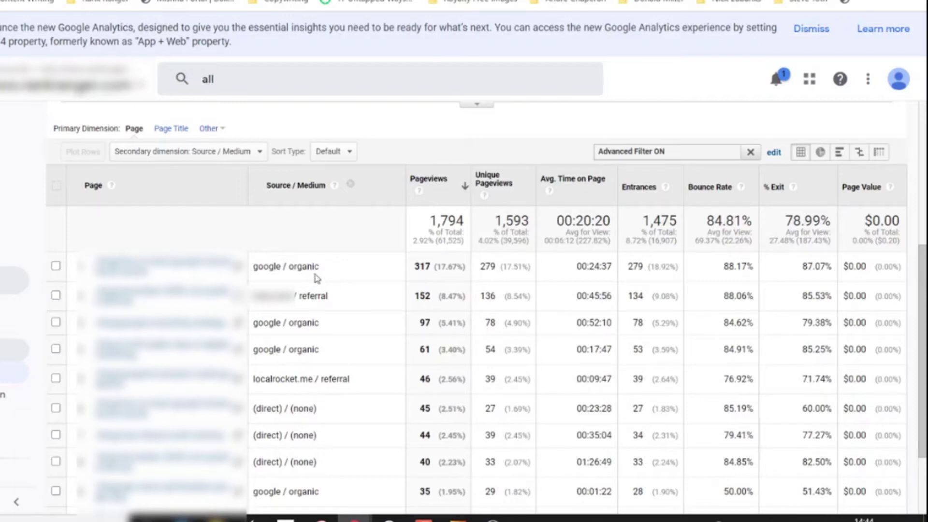
- Examine the blog pages' traffic sources and their average time on page
scroll(330, 336, down, 3)
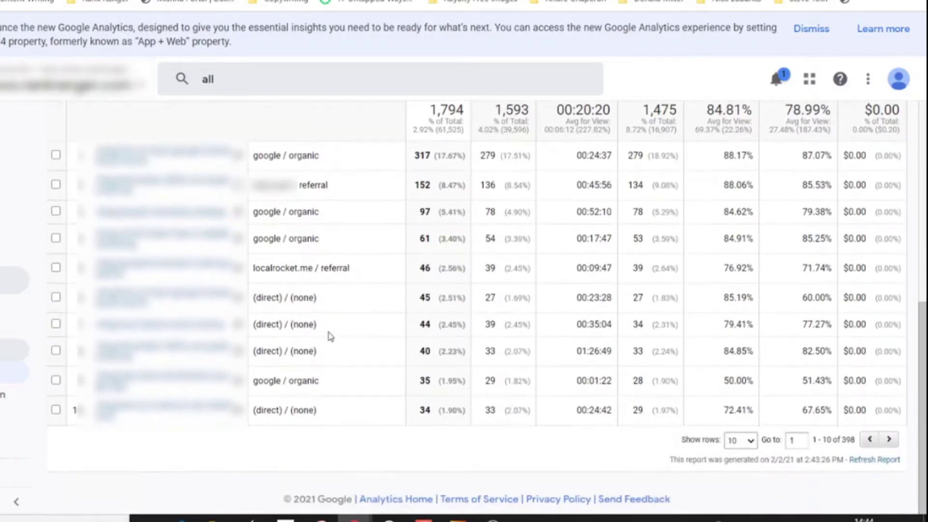
scroll(331, 337, up, 3)
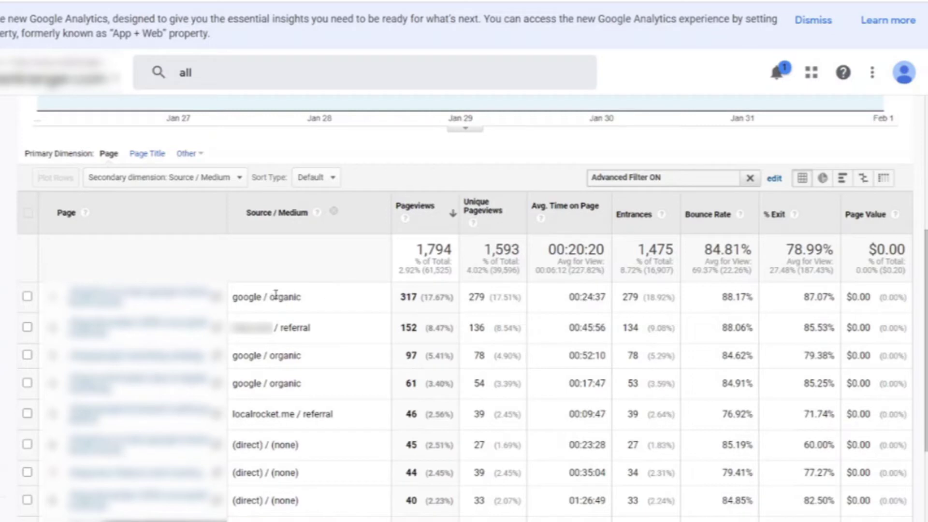
drag(582, 297, 594, 300)
double_click(587, 327)
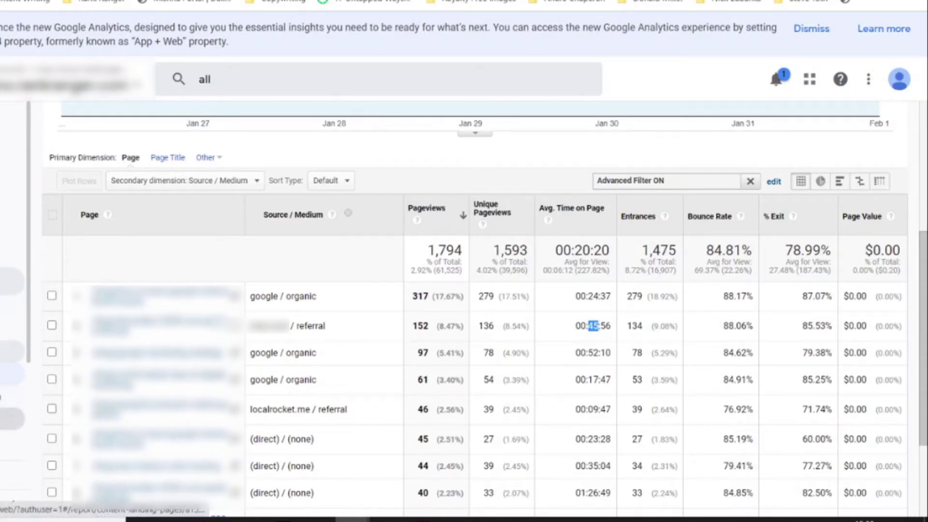
- Open the Landing Pages report and filter its table by the text "/blog"
click(12, 419)
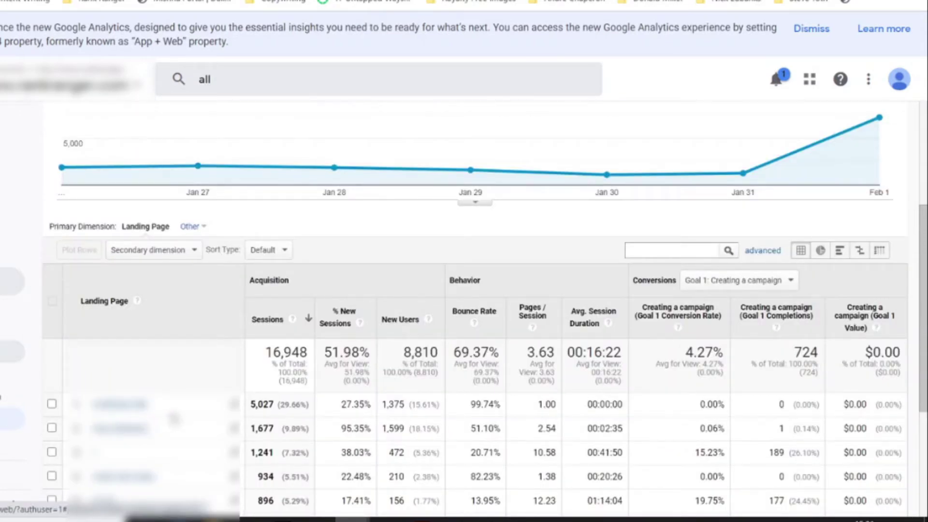
scroll(208, 396, down, 2)
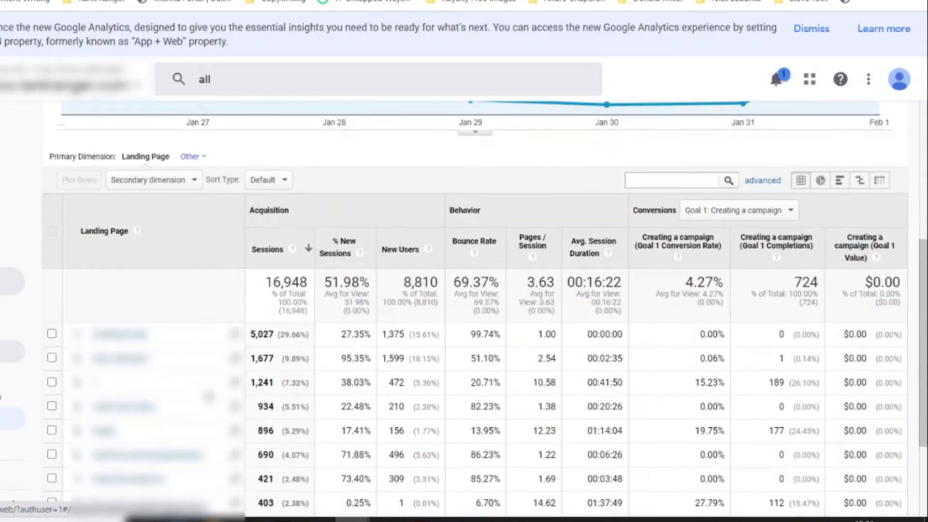
click(688, 182)
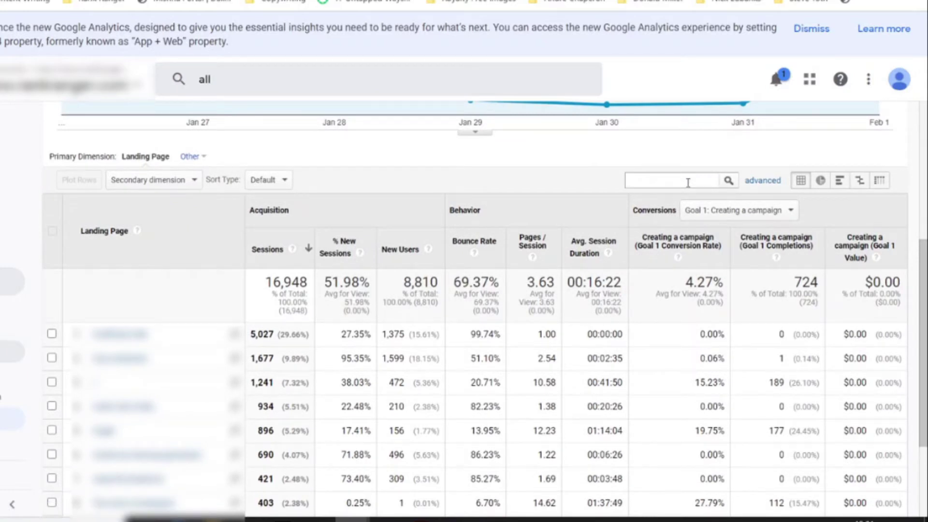
text(b)
key(BackSpace)
text(/blog)
key(Return)
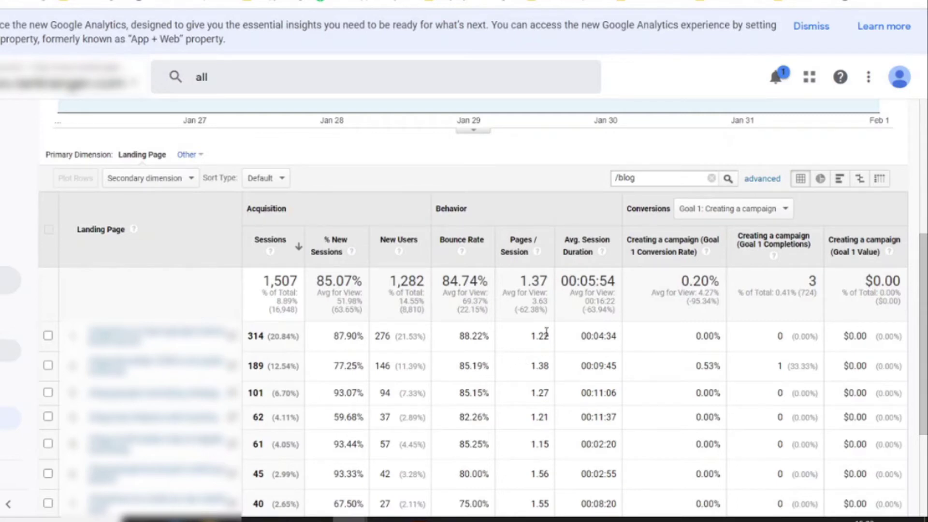
- Examine the sessions, bounce rate, pages per session and goal conversions of the blog landing pages
scroll(527, 385, down, 2)
scroll(527, 386, down, 2)
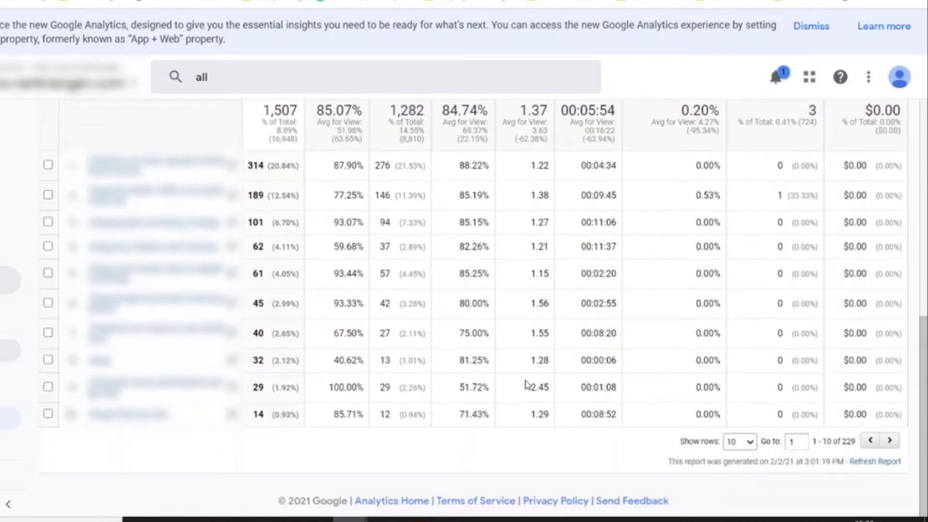
scroll(527, 385, up, 5)
scroll(527, 385, down, 1)
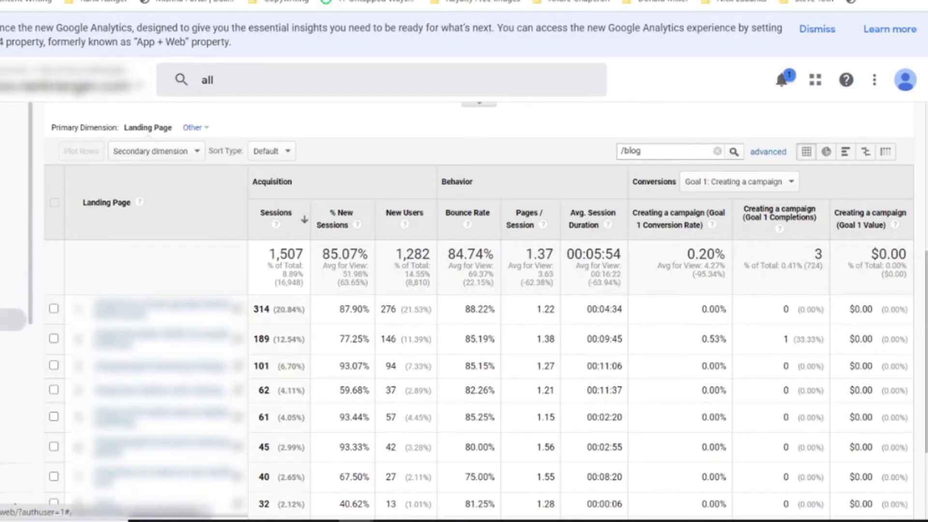
- Open the Cohort Analysis report and examine the daily user retention of each acquisition-date cohort
click(13, 319)
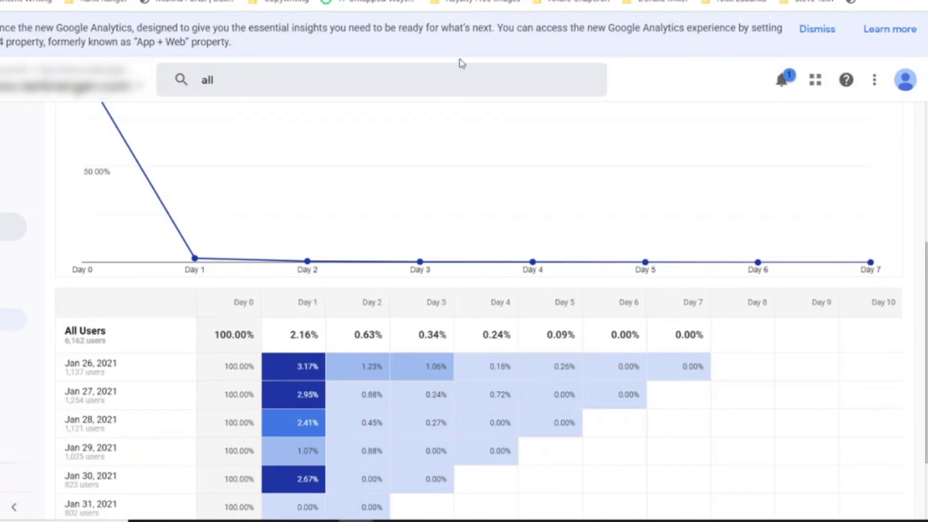
scroll(381, 166, down, 2)
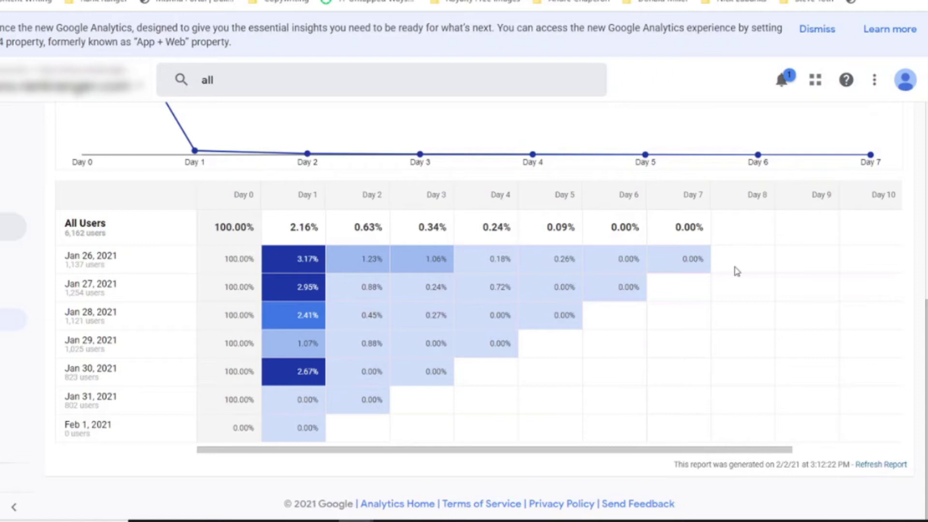
mouse_move(265, 238)
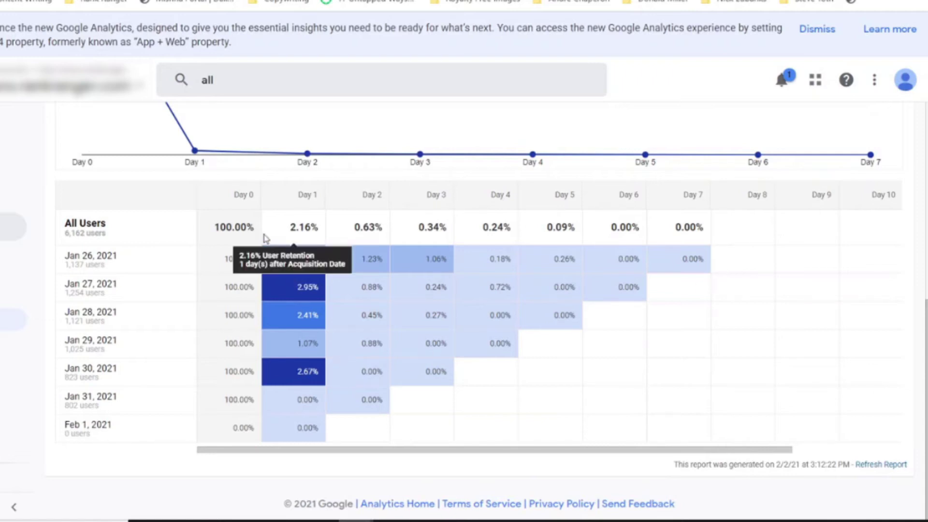
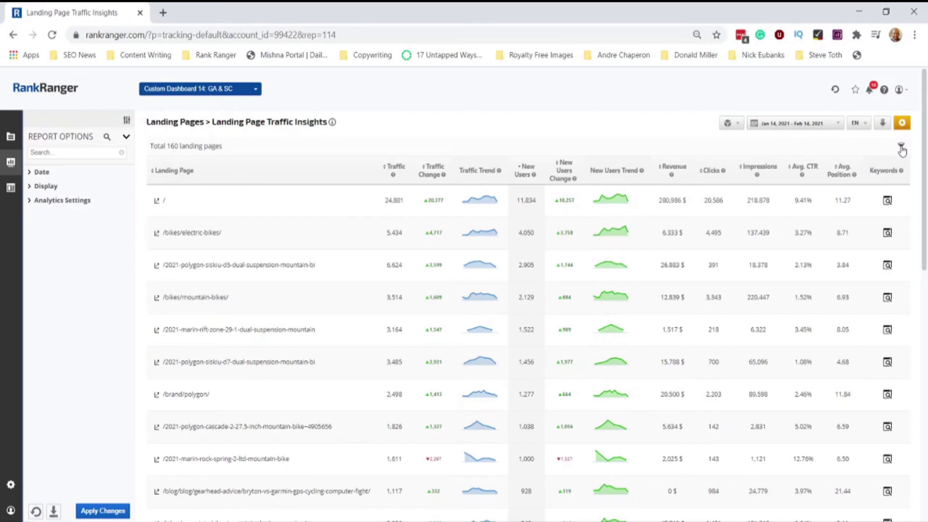
- In Rank Ranger's Landing Page Traffic Insights report, show the column filters and filter the landing pages by "blog"
click(901, 149)
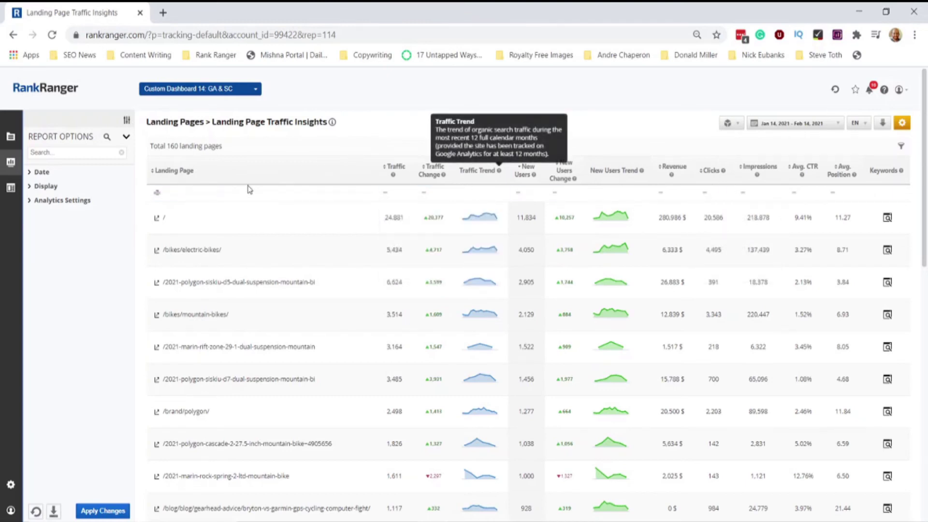
click(208, 195)
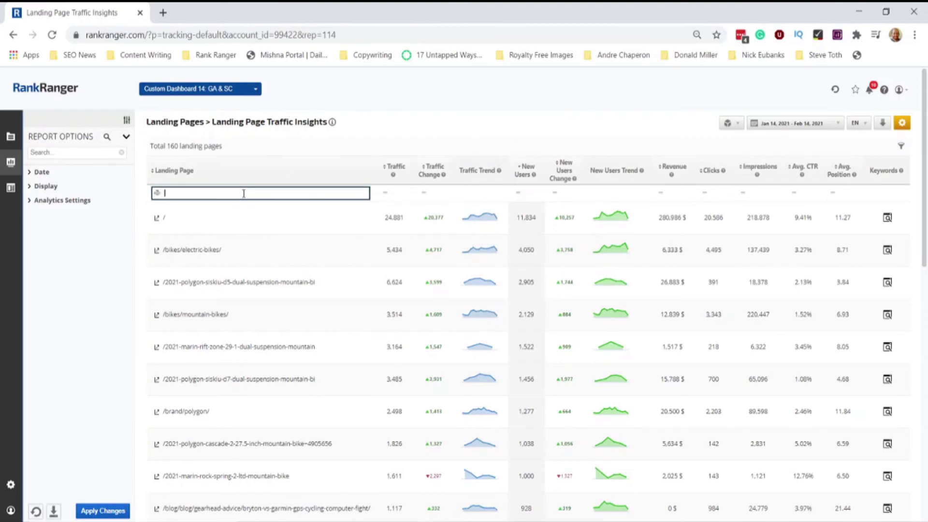
text(blog)
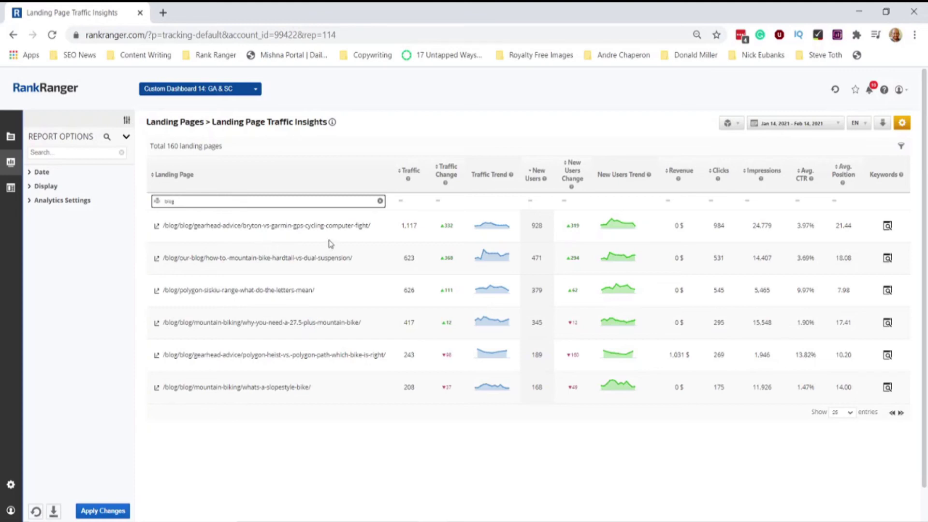
click(417, 200)
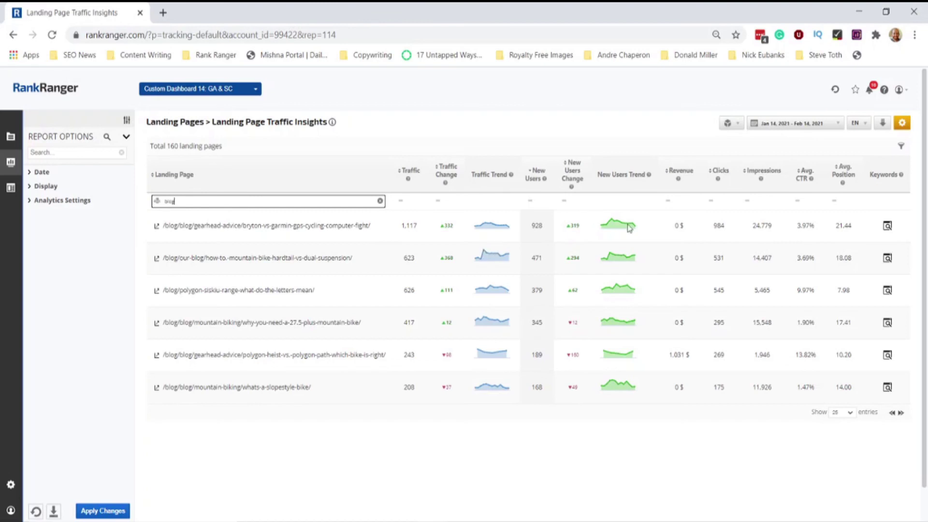
- Open the keywords report for the bryton-vs-garmin GPS cycling computer post and examine its queries' impressions, clicks, CTR and positions
click(887, 226)
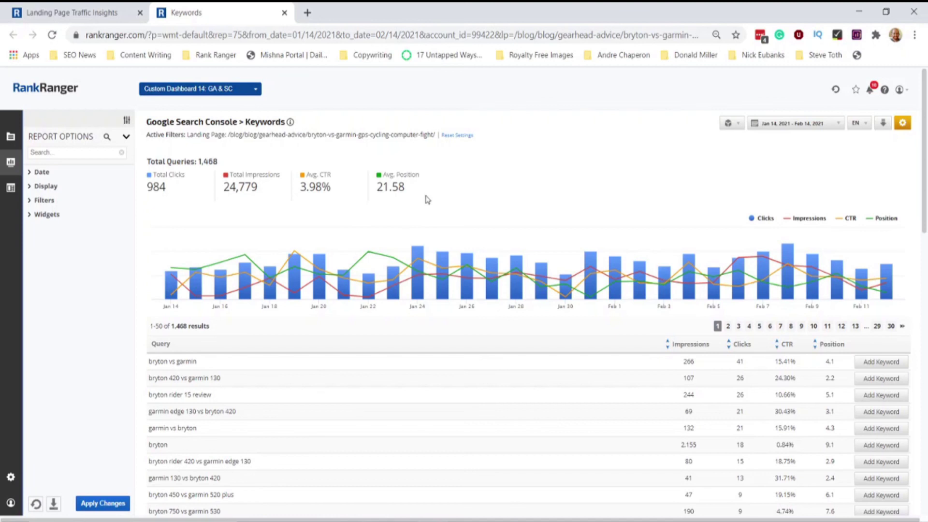
scroll(427, 200, down, 3)
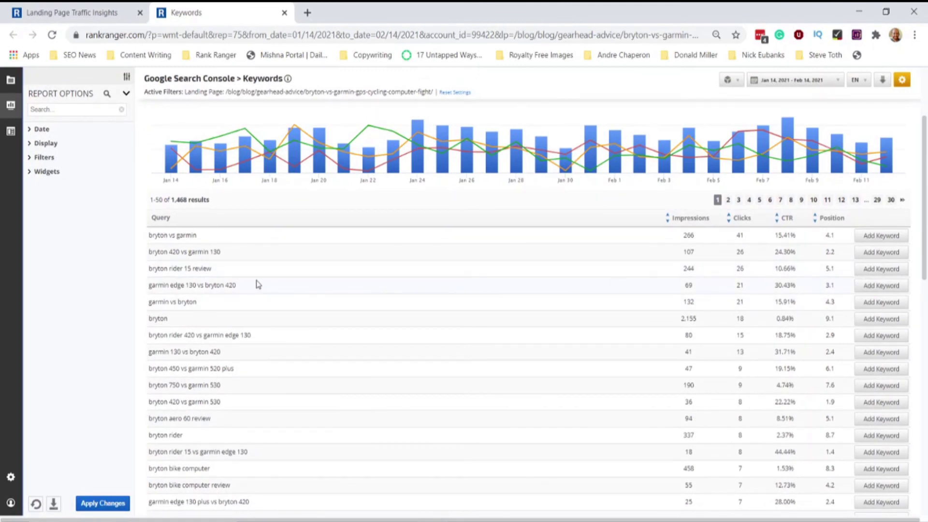
scroll(256, 285, up, 1)
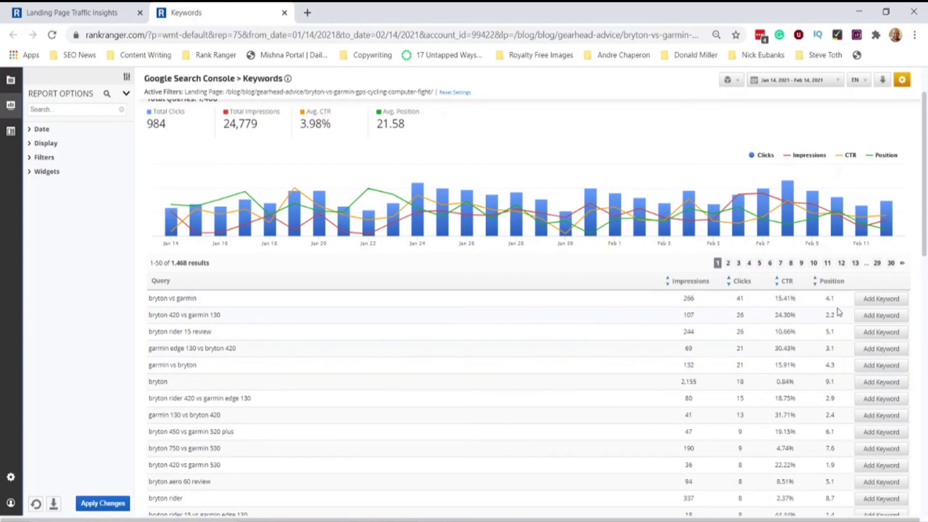
scroll(838, 312, down, 1)
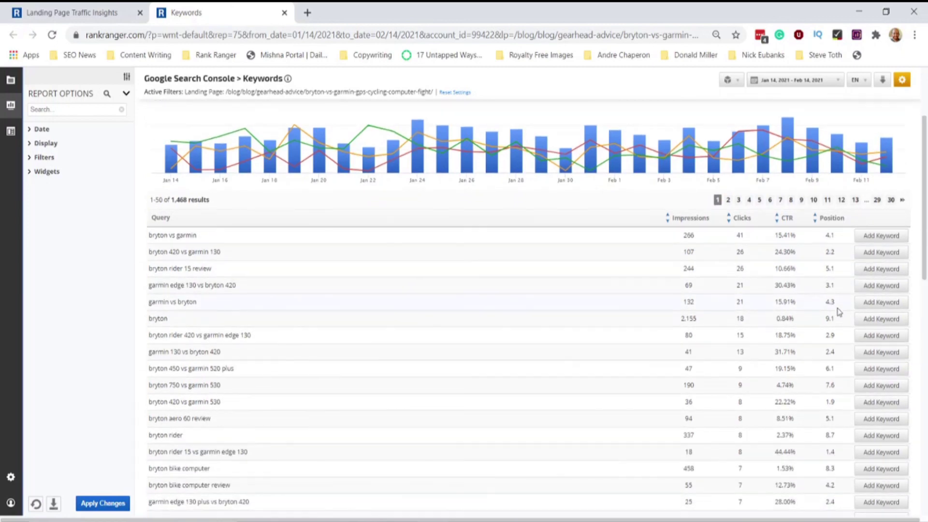
scroll(835, 428, down, 8)
scroll(835, 427, down, 4)
right_click(836, 423)
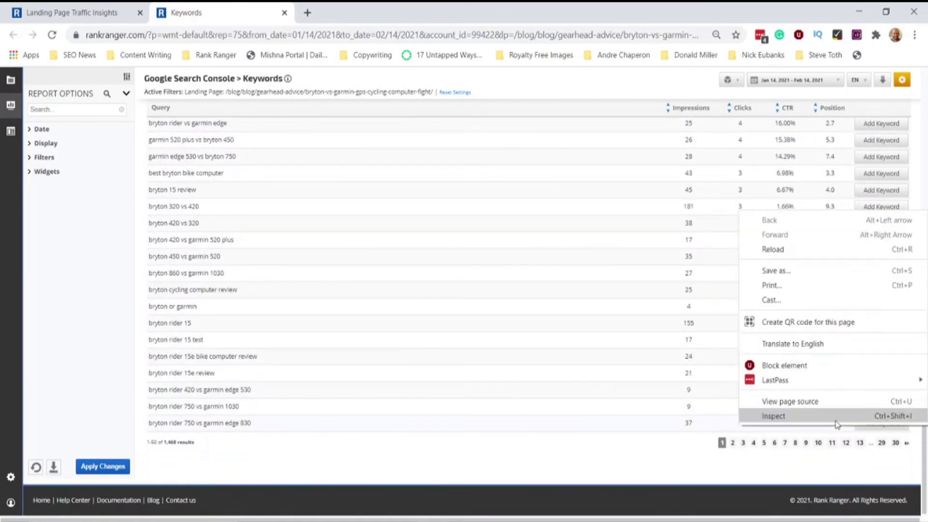
- Go to page 2 of the post's query results and examine the average positions of the queries
click(732, 443)
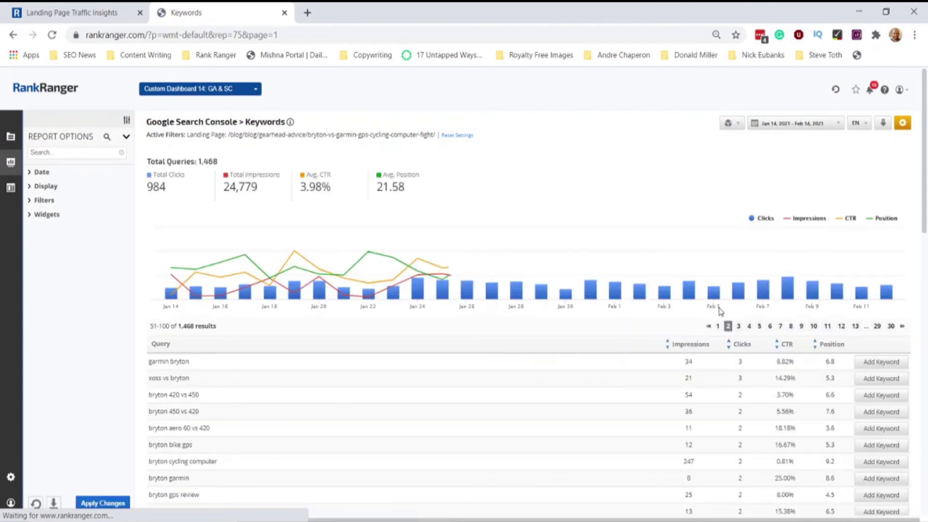
scroll(722, 313, down, 4)
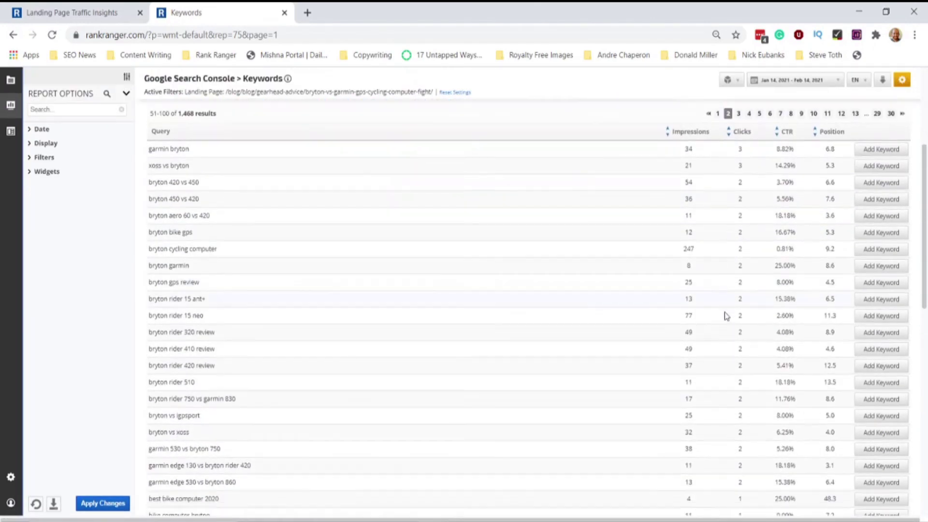
scroll(724, 315, down, 2)
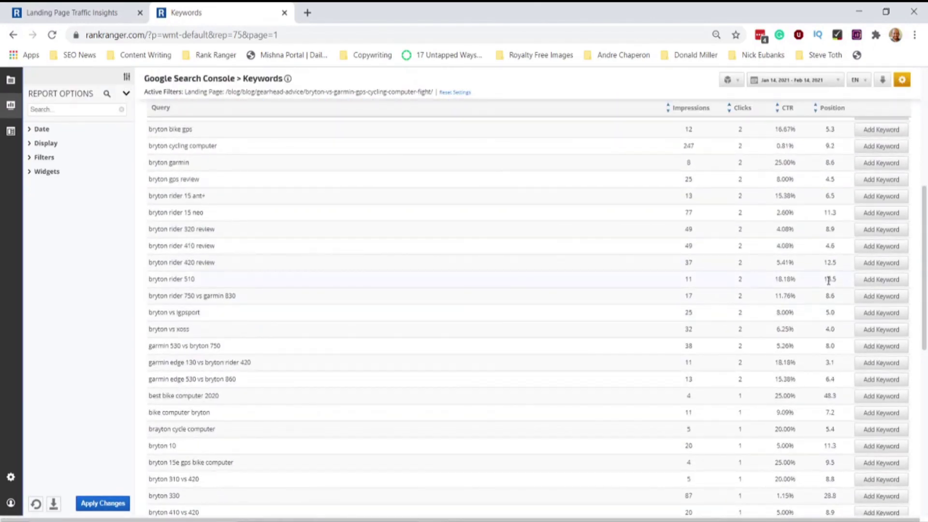